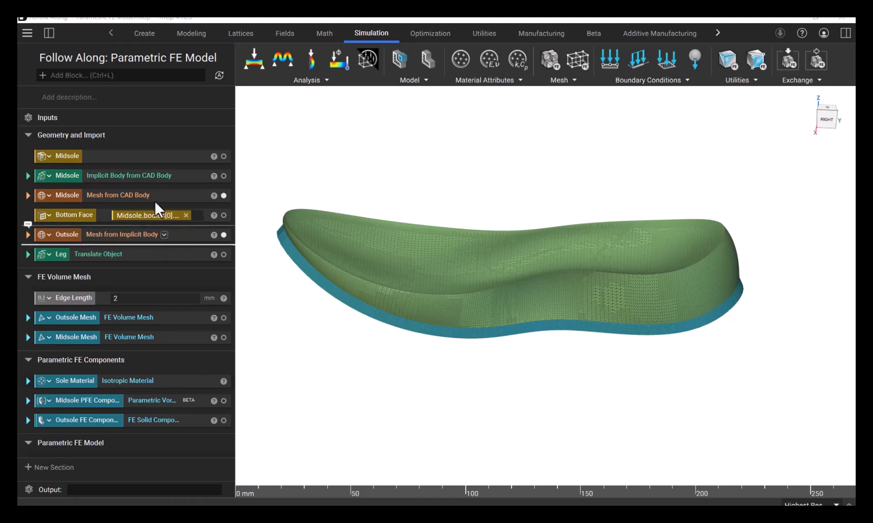
{"action": "left_click", "coordinate": [159, 195]}
{"action": "right_click_drag", "start_coordinate": [464, 249], "coordinate": [456, 230]}
{"action": "mouse_move", "coordinate": [441, 311]}
{"action": "right_mouse_down"}
{"action": "mouse_move", "coordinate": [464, 315]}
{"action": "mouse_move", "coordinate": [445, 305]}
{"action": "mouse_move", "coordinate": [432, 316]}
{"action": "mouse_move", "coordinate": [448, 316]}
{"action": "mouse_move", "coordinate": [446, 324]}
{"action": "right_mouse_up"}
{"action": "left_click", "coordinate": [405, 360]}
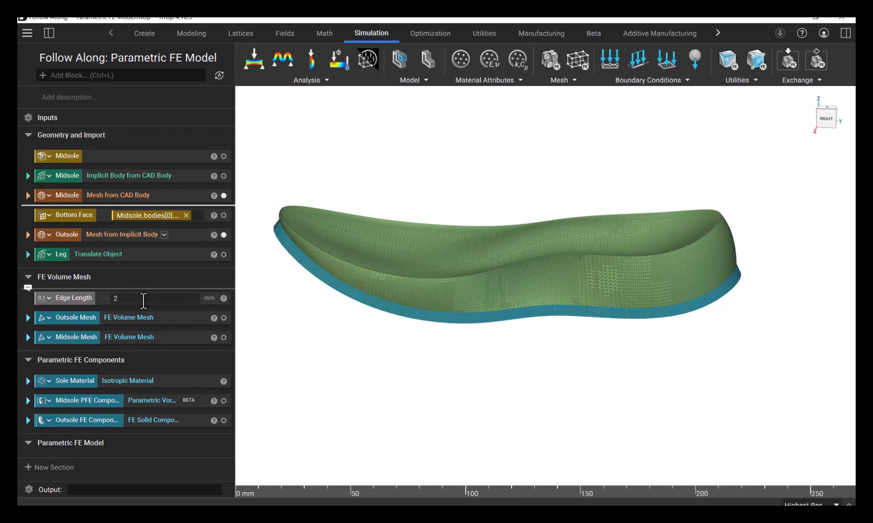
Expand the Midsole PFE Component and Outsole FE Component blocks and display both in the viewport
{"action": "mouse_move", "coordinate": [101, 370]}
{"action": "left_mouse_down"}
{"action": "mouse_move", "coordinate": [52, 375]}
{"action": "mouse_move", "coordinate": [91, 366]}
{"action": "mouse_move", "coordinate": [101, 386]}
{"action": "left_mouse_up"}
{"action": "left_click", "coordinate": [101, 398]}
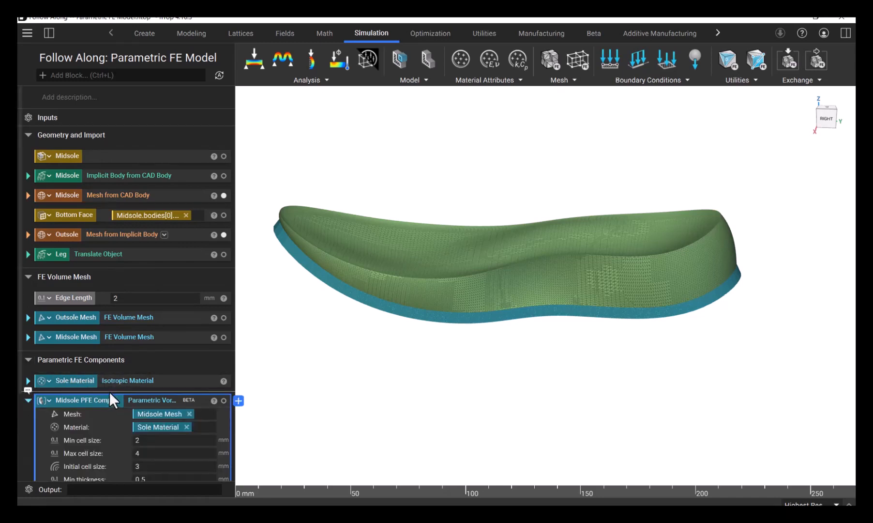
{"action": "scroll", "coordinate": [110, 391], "scroll_direction": "down", "scroll_amount": 3}
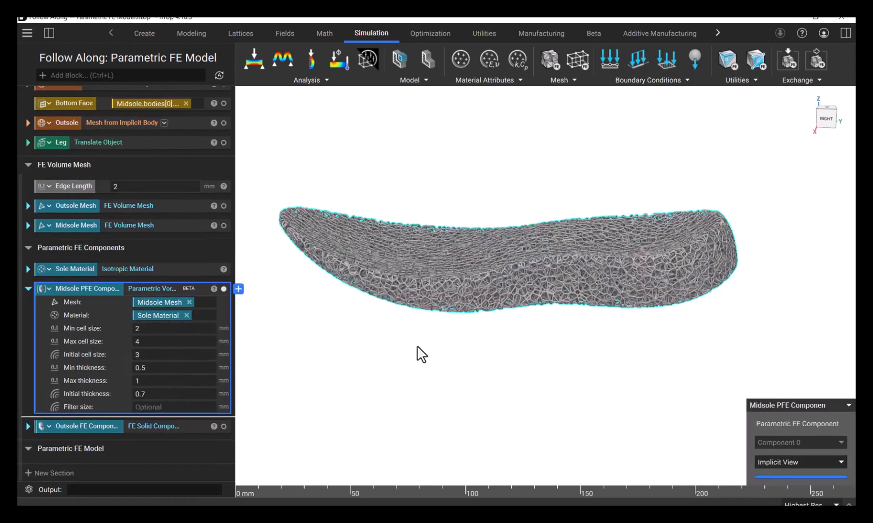
{"action": "right_click_drag", "start_coordinate": [448, 331], "coordinate": [469, 321]}
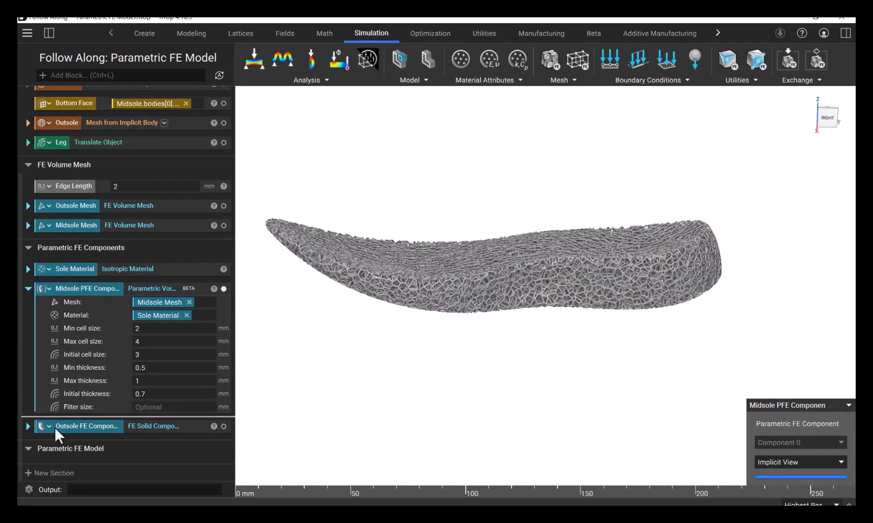
{"action": "left_click", "coordinate": [27, 426]}
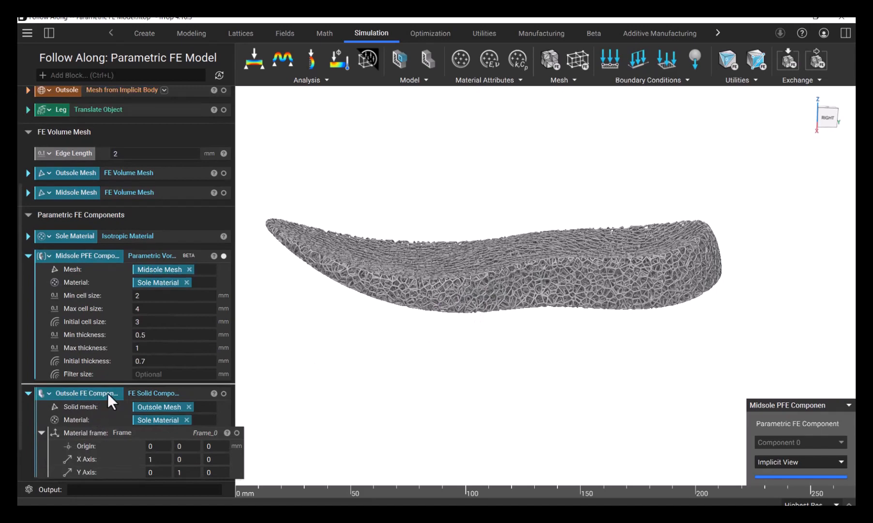
{"action": "left_click", "coordinate": [110, 391]}
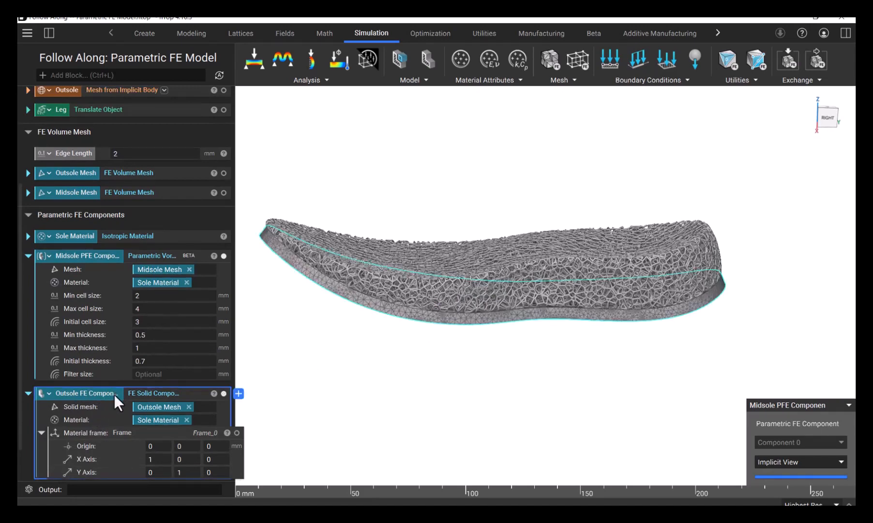
{"action": "right_click_drag", "start_coordinate": [434, 368], "coordinate": [386, 395]}
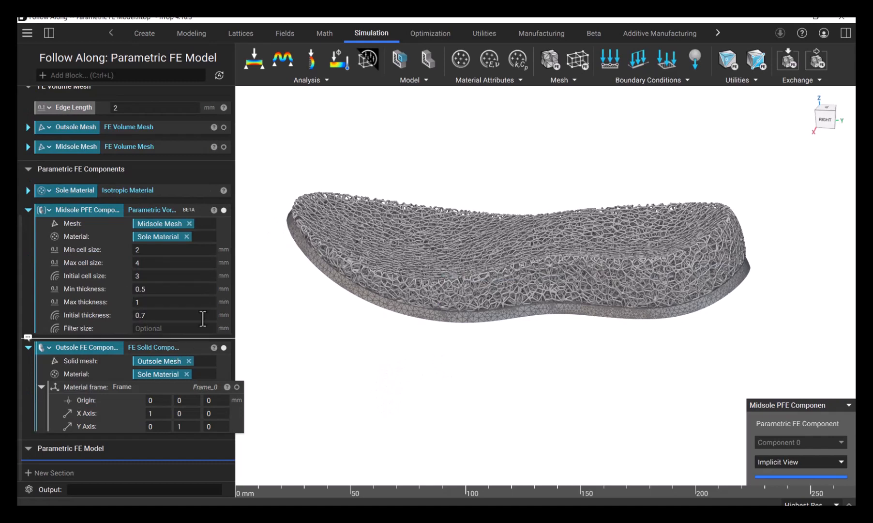
Add a Parametric FE Model block to the empty Parametric FE Model section
{"action": "left_click", "coordinate": [599, 32]}
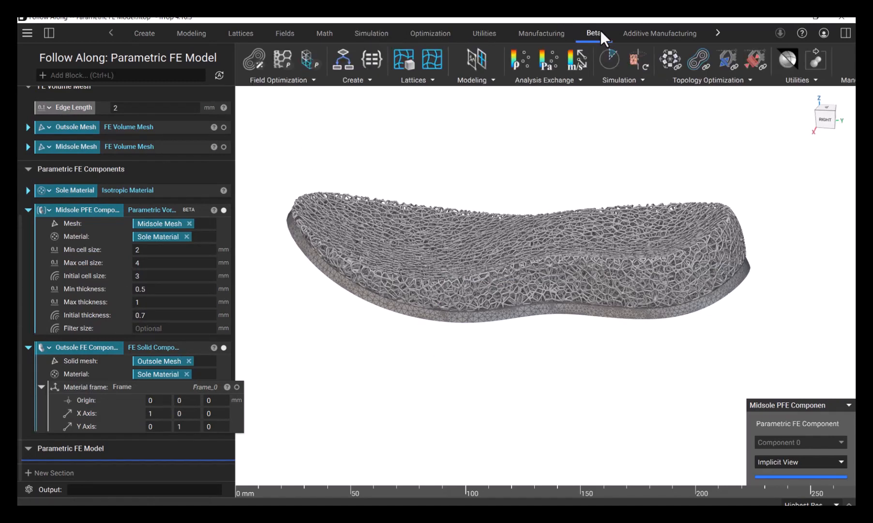
{"action": "left_click", "coordinate": [298, 80]}
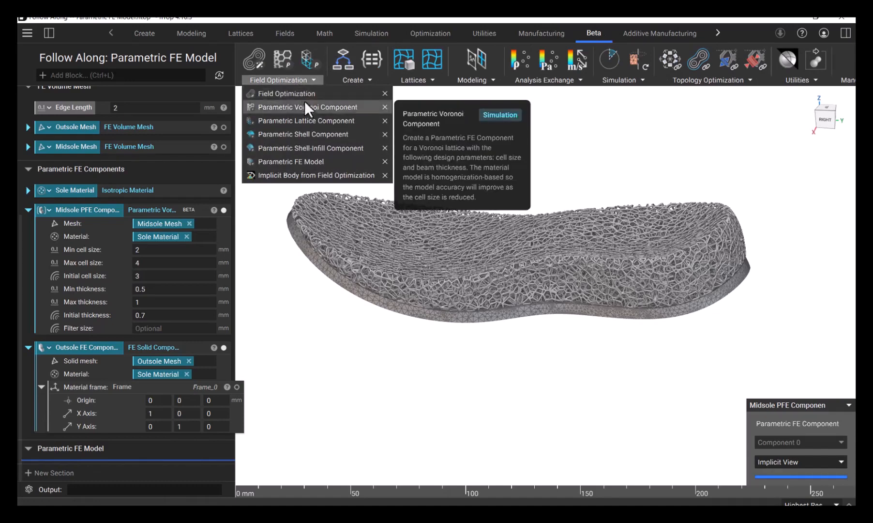
{"action": "left_click", "coordinate": [310, 161]}
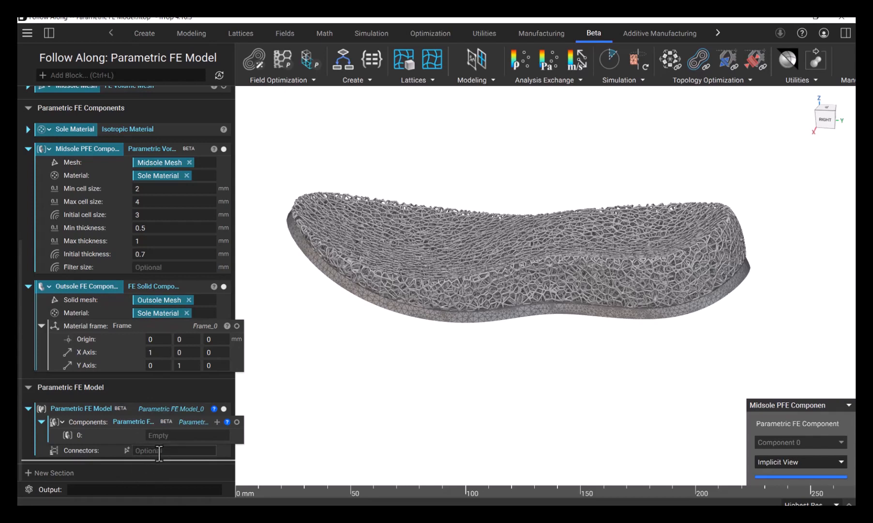
Make the new Parametric FE Model block a variable named PFE Model
{"action": "left_click", "coordinate": [146, 411]}
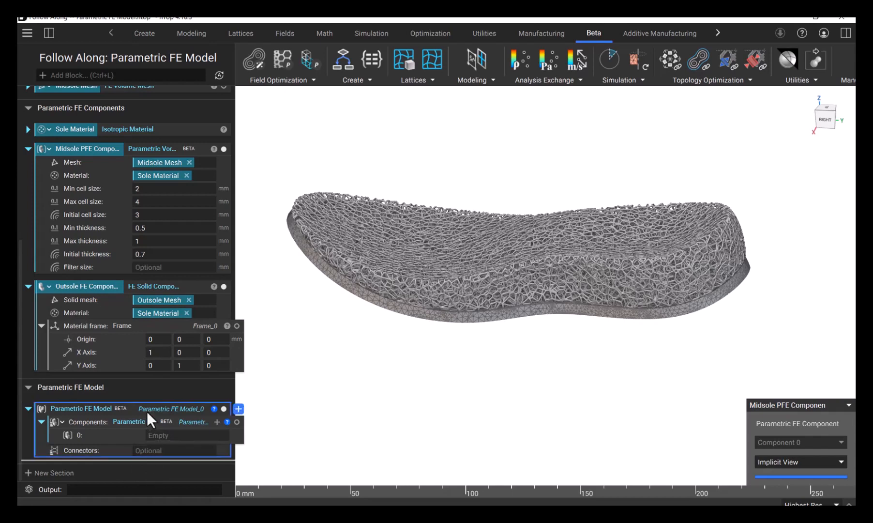
{"action": "right_click", "coordinate": [122, 408]}
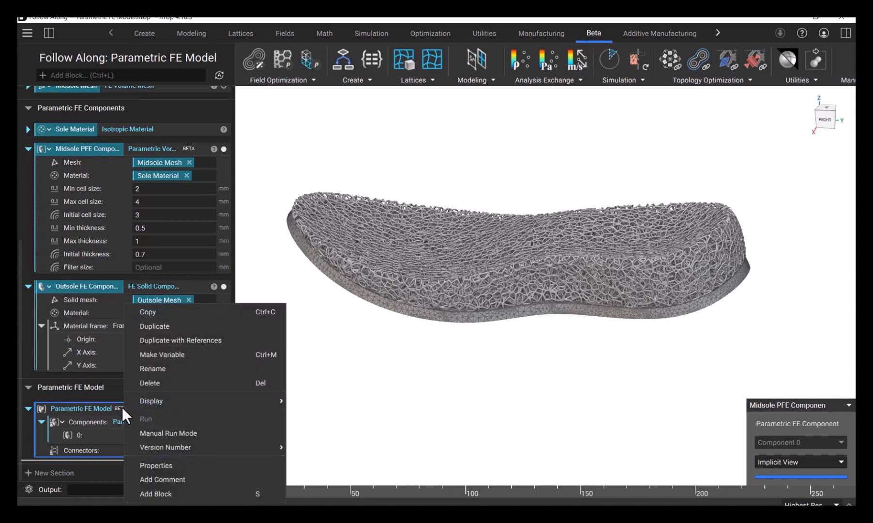
{"action": "left_click", "coordinate": [168, 358]}
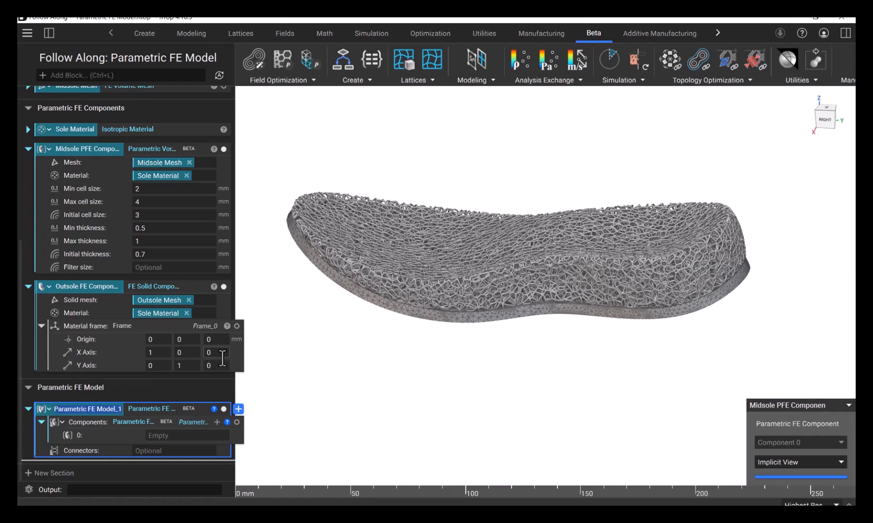
{"action": "type", "text": "PFE Model"}
{"action": "key", "text": "Return"}
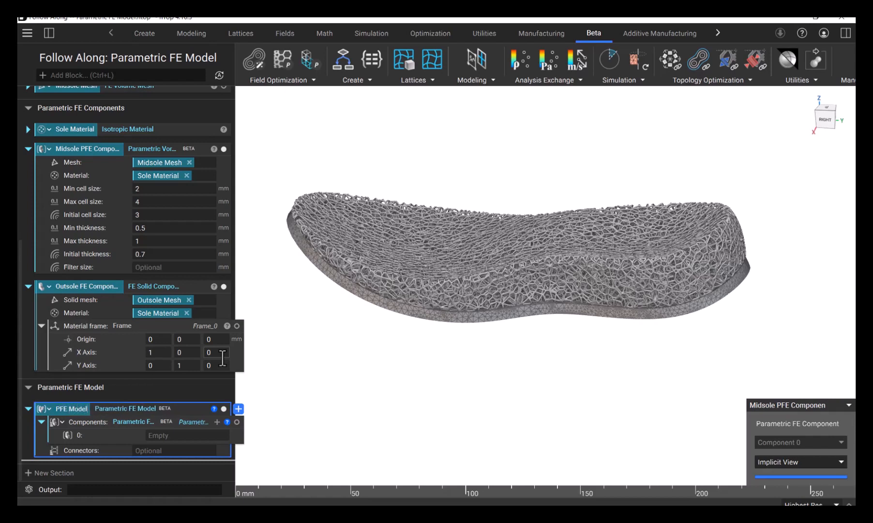
{"action": "left_click", "coordinate": [356, 423]}
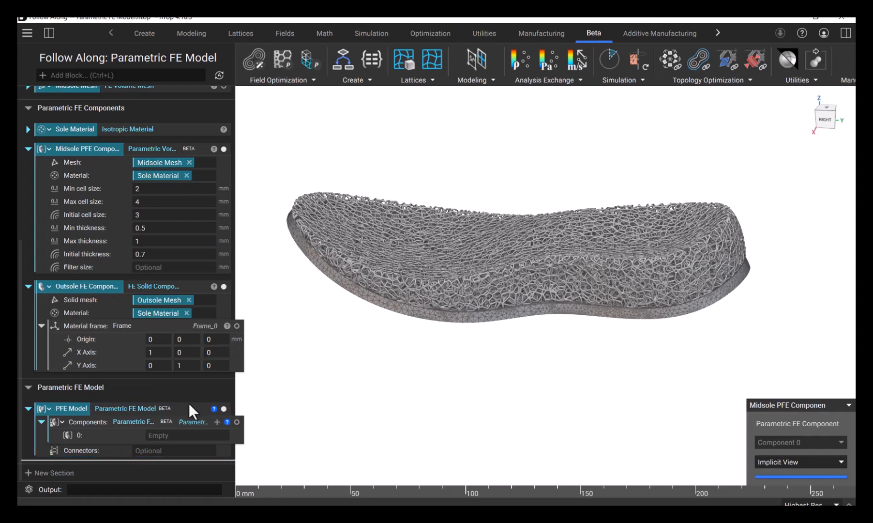
Add a second component slot to PFE Model and assign the Midsole PFE Component and the Outsole FE Component to the two slots
{"action": "left_click", "coordinate": [217, 422]}
{"action": "scroll", "coordinate": [216, 423], "scroll_direction": "down", "scroll_amount": 1}
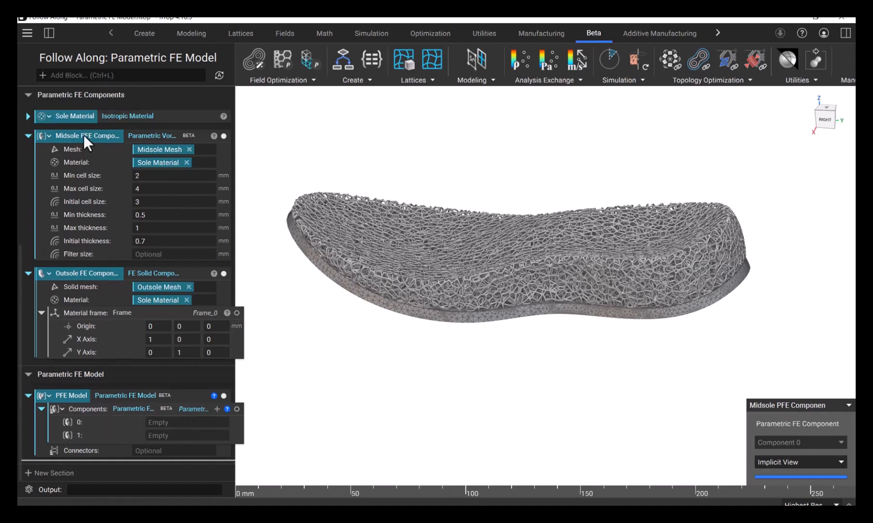
{"action": "left_click_drag", "start_coordinate": [79, 135], "coordinate": [221, 418]}
{"action": "left_click_drag", "start_coordinate": [96, 275], "coordinate": [209, 434]}
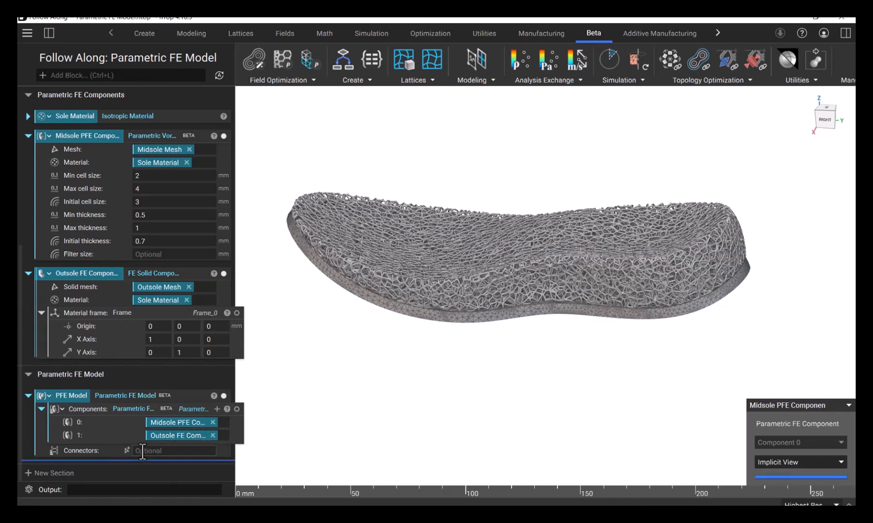
Add a Tie Constraint block below PFE Model
{"action": "left_click", "coordinate": [372, 32]}
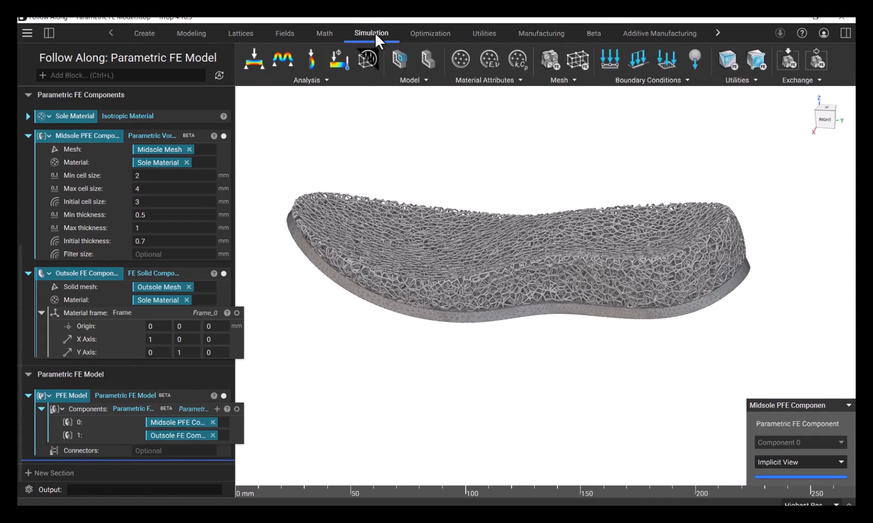
{"action": "left_click", "coordinate": [408, 83]}
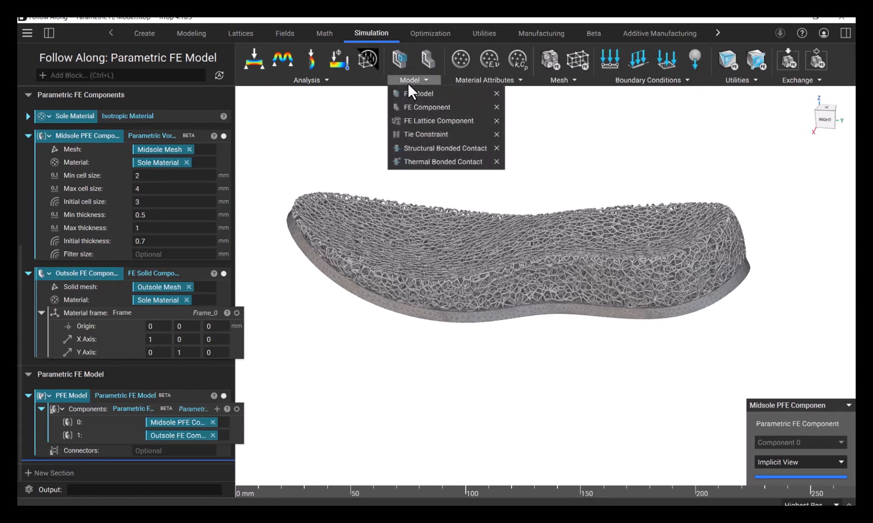
{"action": "left_click", "coordinate": [422, 136]}
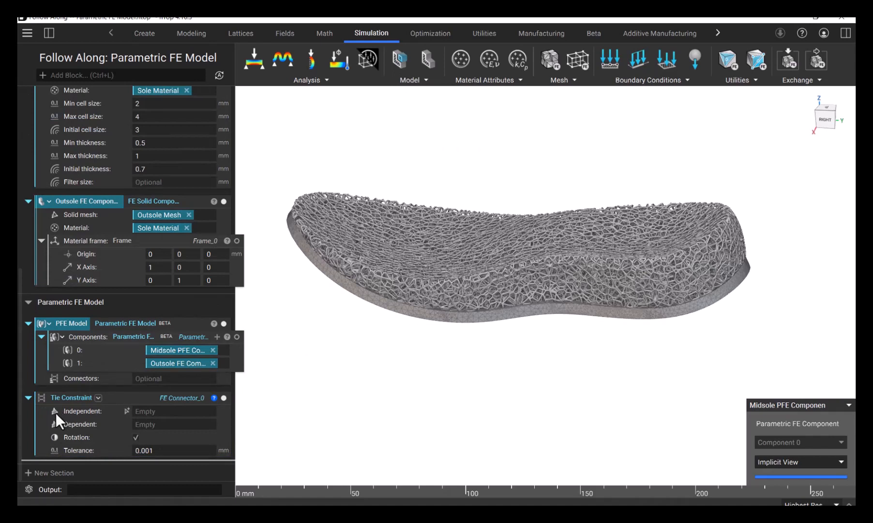
Set both the independent and dependent inputs of the tie constraint to FE Face Boundary blocks
{"action": "left_click", "coordinate": [161, 411]}
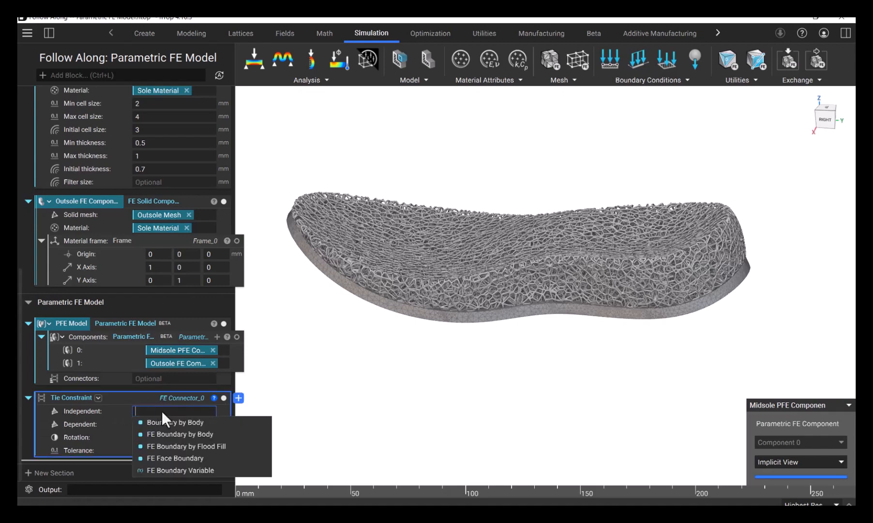
{"action": "left_click", "coordinate": [167, 458]}
{"action": "scroll", "coordinate": [167, 428], "scroll_direction": "down", "scroll_amount": 3}
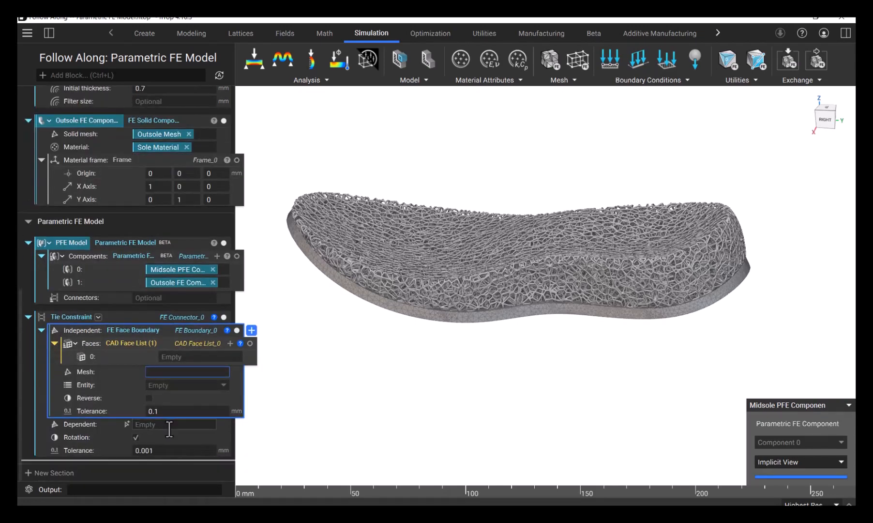
{"action": "left_click", "coordinate": [169, 428]}
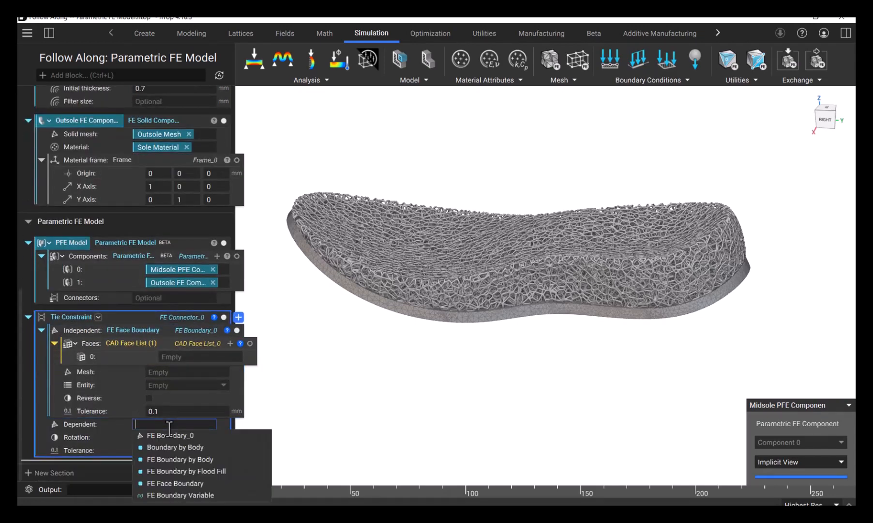
{"action": "left_click", "coordinate": [180, 483]}
{"action": "scroll", "coordinate": [148, 390], "scroll_direction": "down", "scroll_amount": 3}
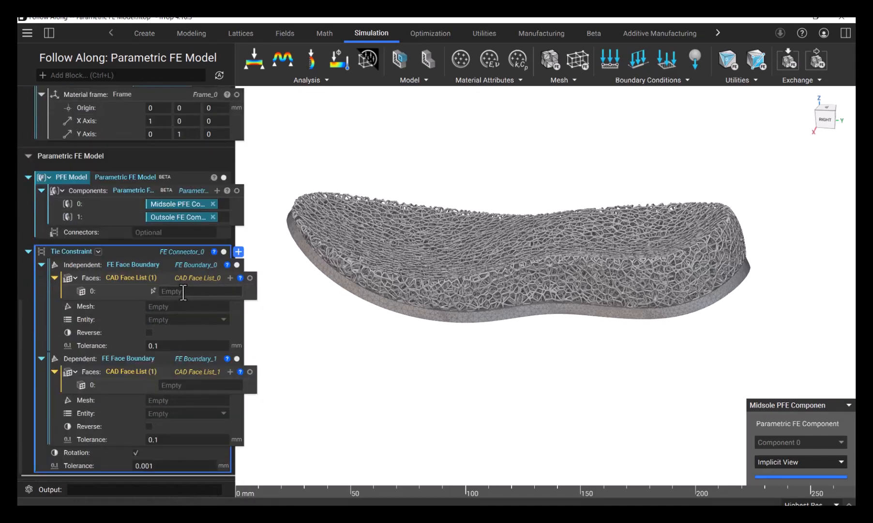
Assign the Bottom Face variable to the face lists of both the independent and dependent boundaries
{"action": "scroll", "coordinate": [172, 256], "scroll_direction": "up", "scroll_amount": 10}
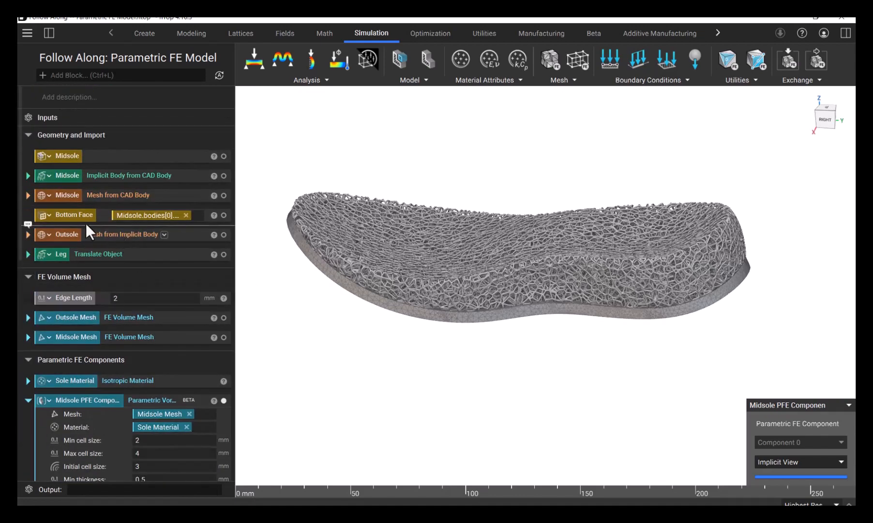
{"action": "left_click", "coordinate": [71, 213]}
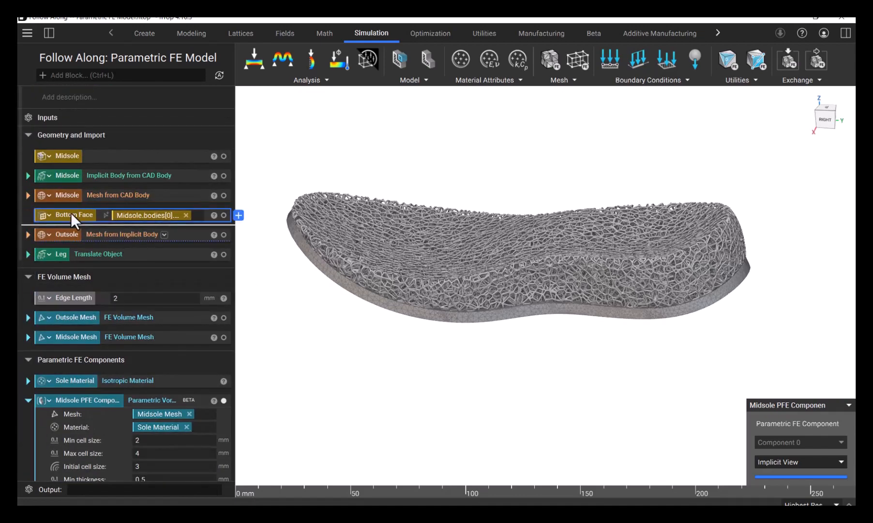
{"action": "scroll", "coordinate": [72, 216], "scroll_direction": "down", "scroll_amount": 10}
{"action": "left_click_drag", "start_coordinate": [71, 212], "coordinate": [215, 274]}
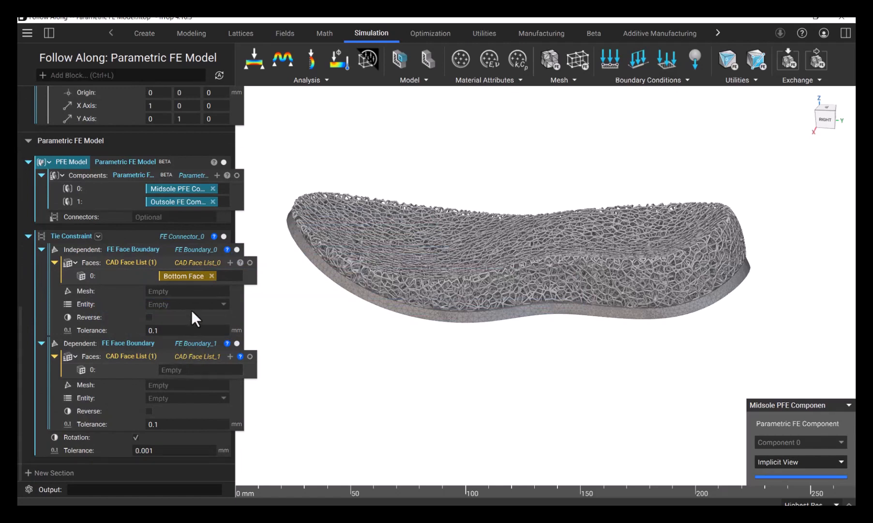
{"action": "left_click", "coordinate": [185, 275]}
{"action": "left_click_drag", "start_coordinate": [185, 275], "coordinate": [220, 368]}
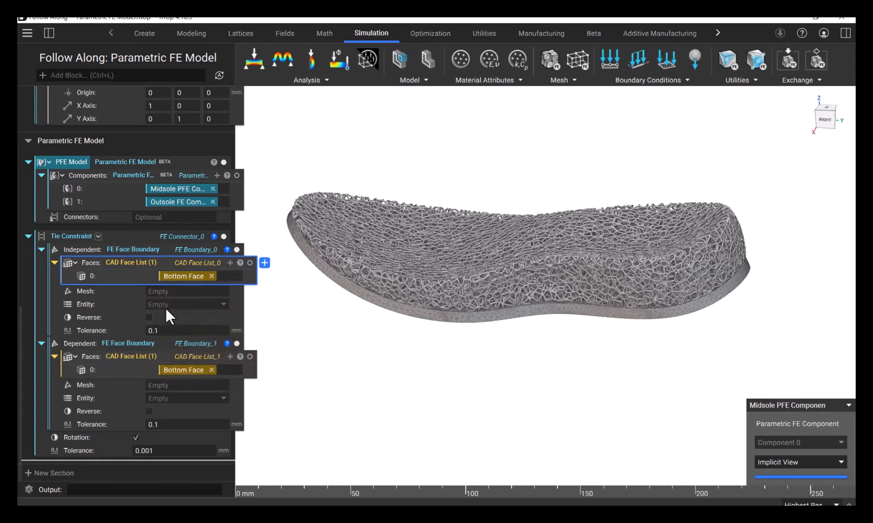
Set the independent boundary's mesh to Outsole Mesh and its entity type to Nodes
{"action": "scroll", "coordinate": [165, 295], "scroll_direction": "up", "scroll_amount": 10}
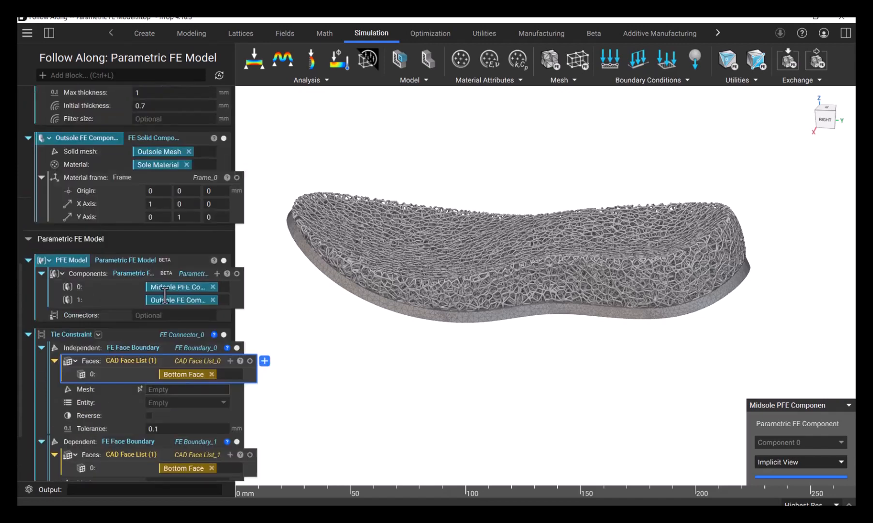
{"action": "left_click_drag", "start_coordinate": [71, 146], "coordinate": [216, 289]}
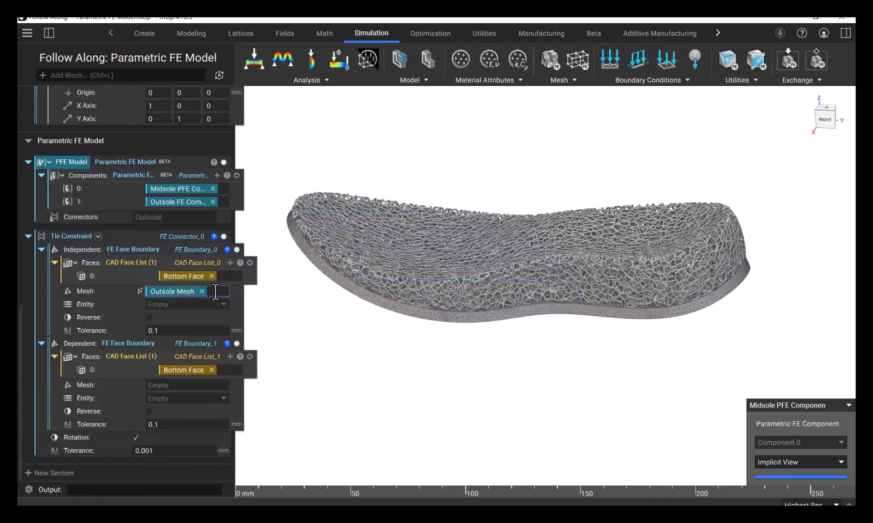
{"action": "left_click", "coordinate": [182, 304]}
{"action": "left_click", "coordinate": [172, 305]}
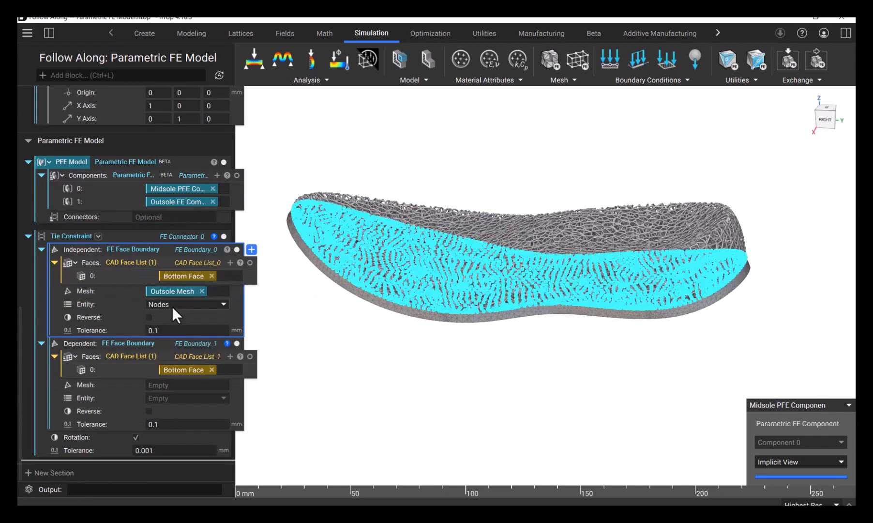
{"action": "mouse_move", "coordinate": [411, 216]}
{"action": "right_mouse_down"}
{"action": "mouse_move", "coordinate": [423, 211]}
{"action": "mouse_move", "coordinate": [425, 253]}
{"action": "mouse_move", "coordinate": [467, 199]}
{"action": "mouse_move", "coordinate": [412, 232]}
{"action": "right_mouse_up"}
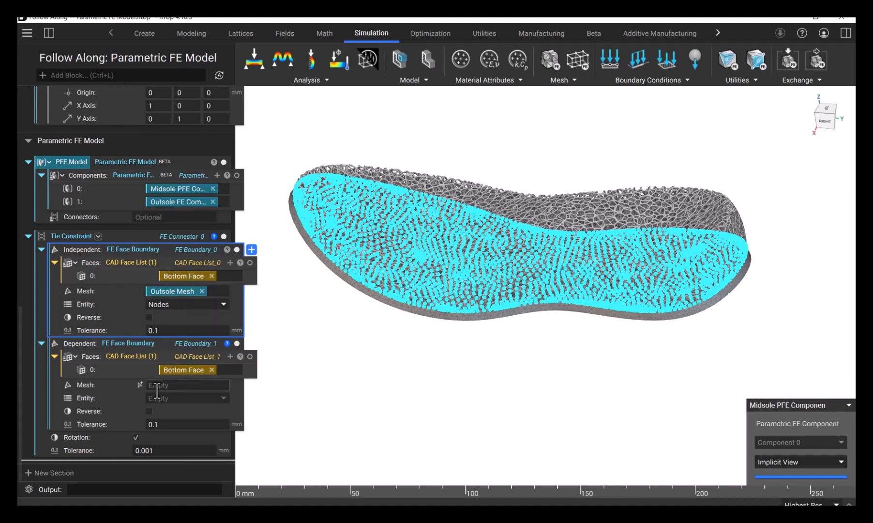
Set the dependent boundary's mesh to Midsole Mesh and its entity type to Nodes
{"action": "scroll", "coordinate": [128, 281], "scroll_direction": "up", "scroll_amount": 6}
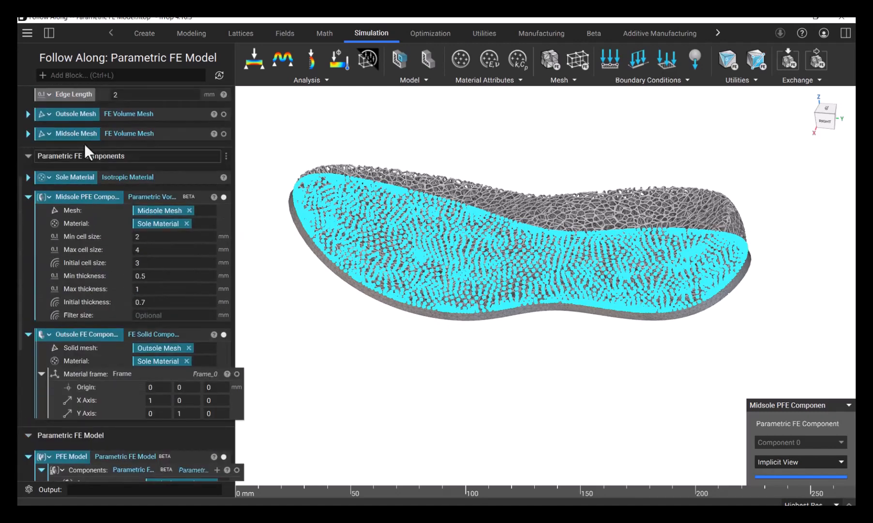
{"action": "scroll", "coordinate": [92, 167], "scroll_direction": "down", "scroll_amount": 6}
{"action": "left_click_drag", "start_coordinate": [84, 135], "coordinate": [225, 384]}
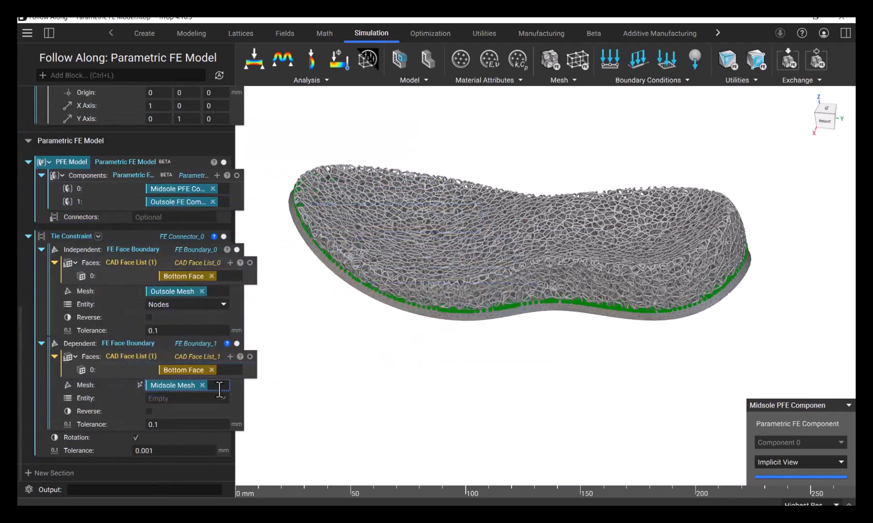
{"action": "left_click", "coordinate": [193, 398]}
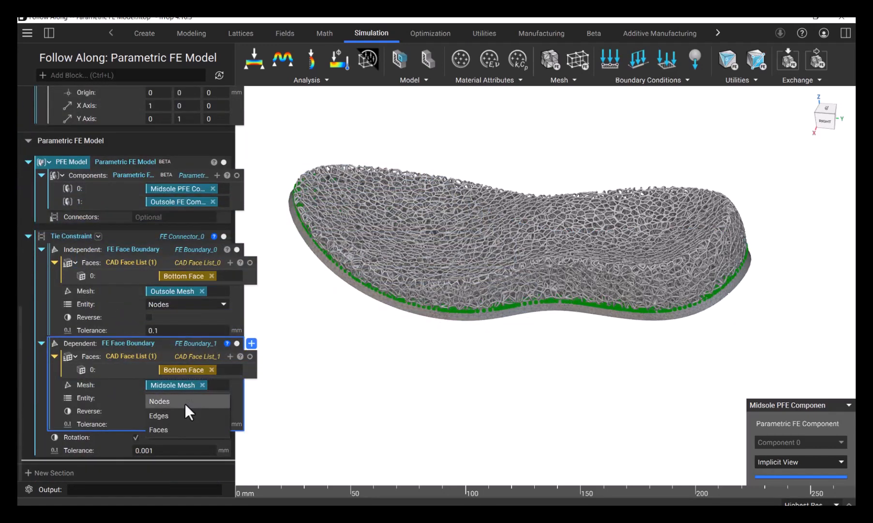
{"action": "left_click", "coordinate": [182, 403]}
Check the tie constraint's error, set the constraint's own tolerance to 2 mm, and isolate it for inspection
{"action": "mouse_move", "coordinate": [398, 272]}
{"action": "right_mouse_down"}
{"action": "mouse_move", "coordinate": [444, 278]}
{"action": "mouse_move", "coordinate": [462, 313]}
{"action": "mouse_move", "coordinate": [441, 343]}
{"action": "mouse_move", "coordinate": [427, 229]}
{"action": "mouse_move", "coordinate": [446, 183]}
{"action": "mouse_move", "coordinate": [434, 284]}
{"action": "right_mouse_up"}
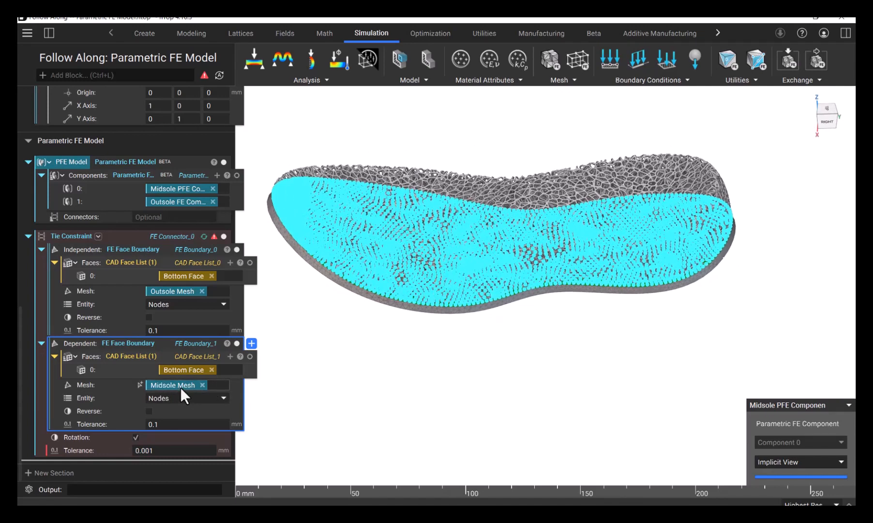
{"action": "left_click", "coordinate": [214, 236]}
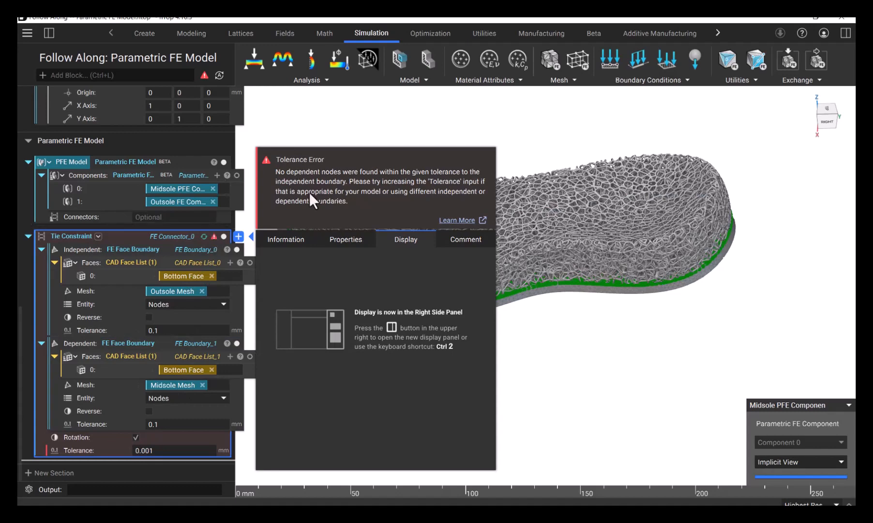
{"action": "double_click", "coordinate": [154, 451]}
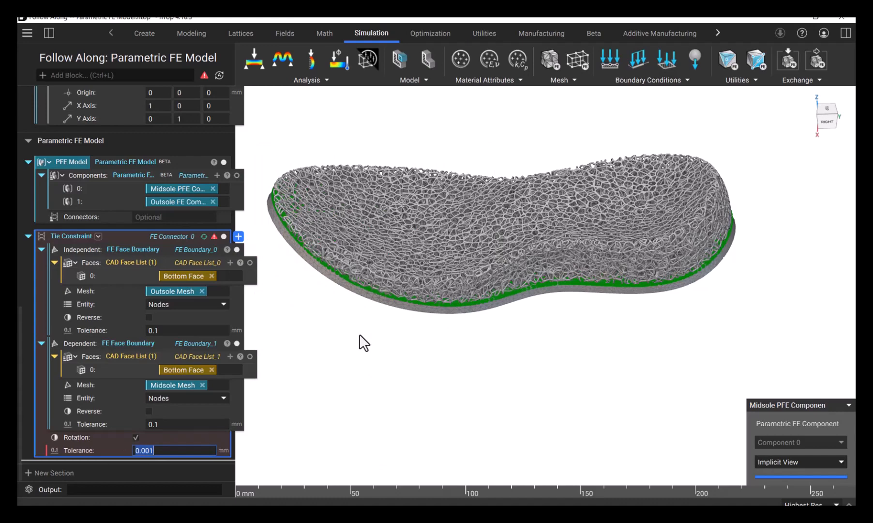
{"action": "type", "text": "2"}
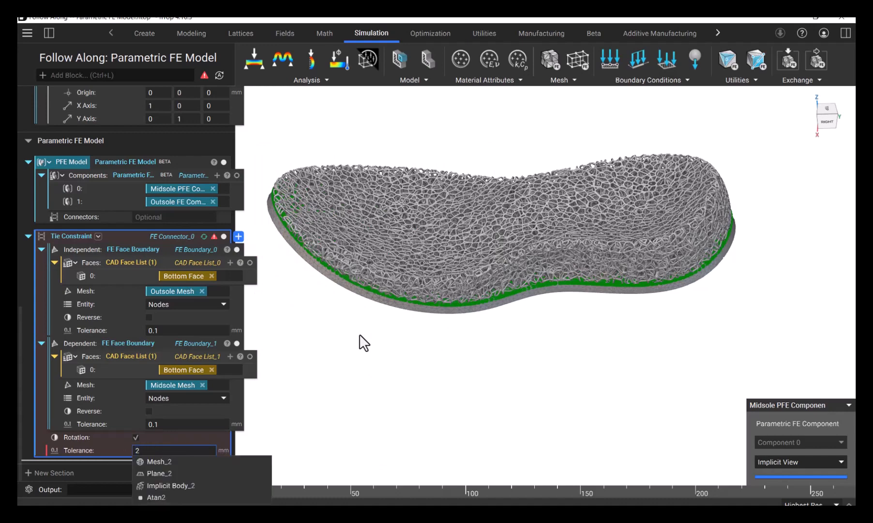
{"action": "key", "text": "Return"}
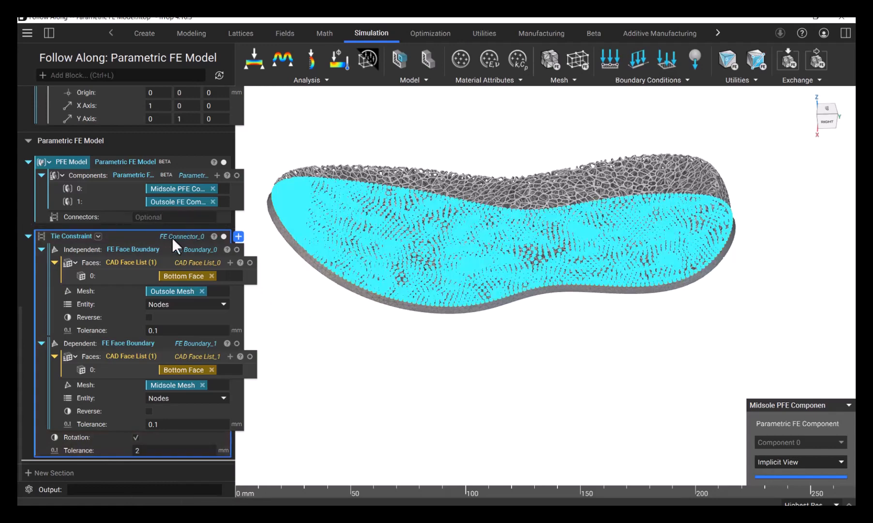
{"action": "key", "text": "i"}
{"action": "right_click_drag", "start_coordinate": [440, 198], "coordinate": [410, 245]}
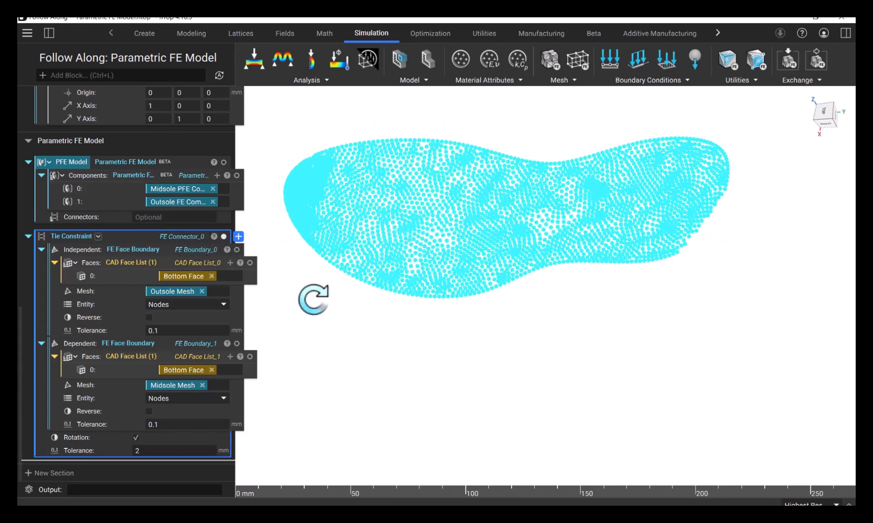
Make the tie constraint block a variable named Tie Constraint
{"action": "right_click", "coordinate": [154, 234]}
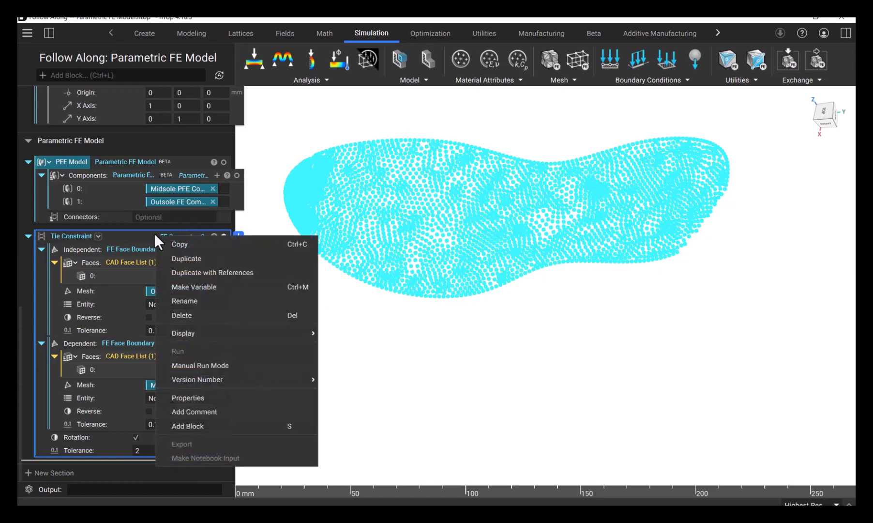
{"action": "left_click", "coordinate": [215, 287]}
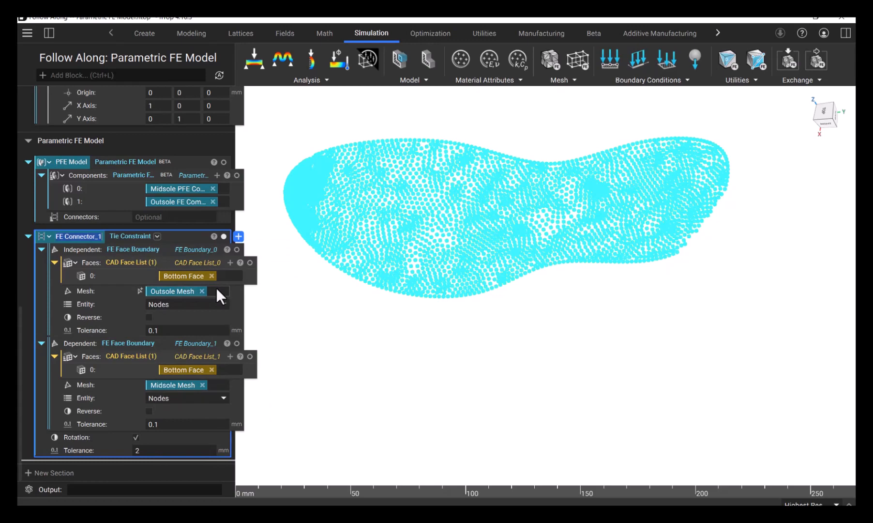
{"action": "type", "text": "Tie"}
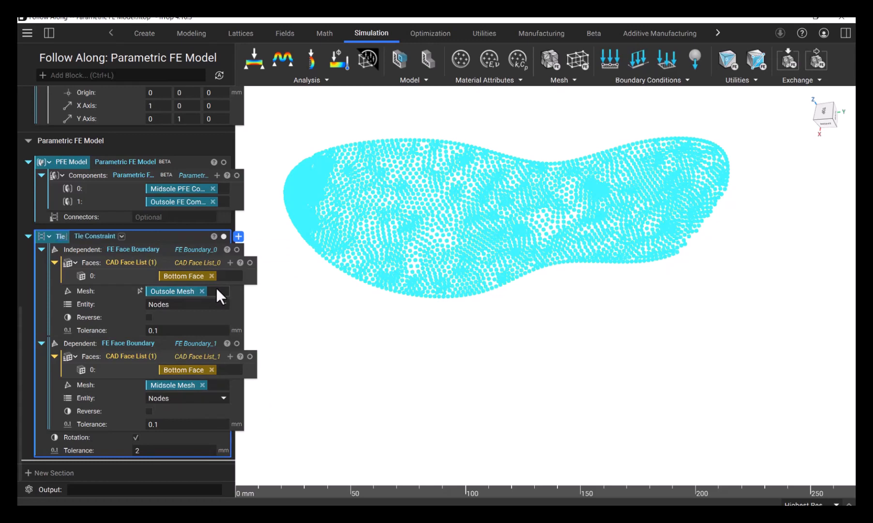
{"action": "type", "text": " Constraint"}
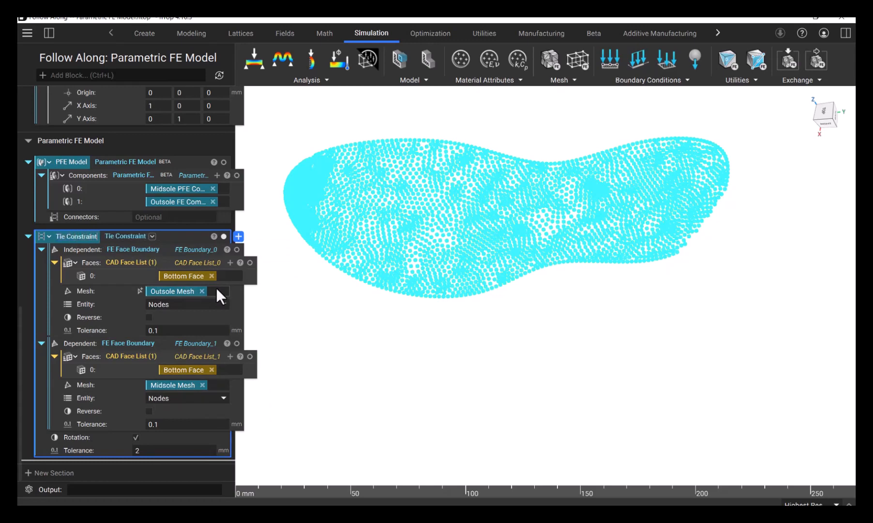
{"action": "key", "text": "Return"}
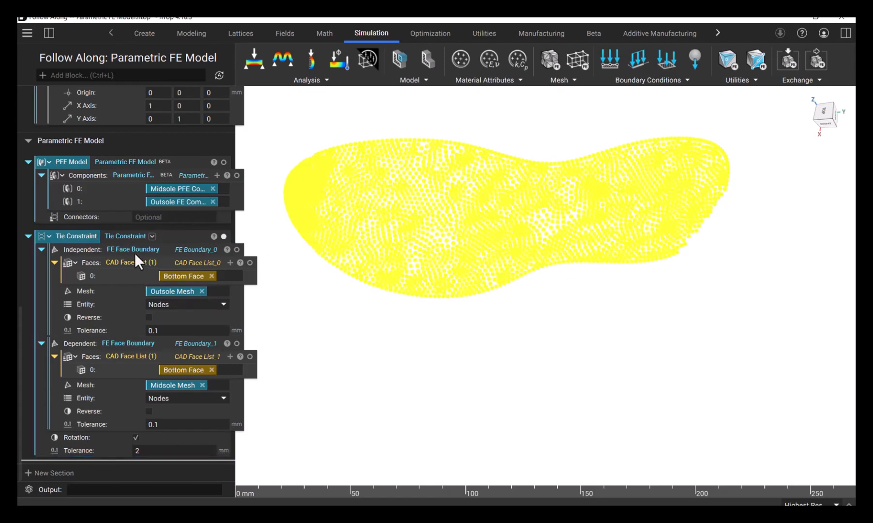
Assign the Tie Constraint variable to the connectors input of PFE Model and inspect the combined sole model
{"action": "left_click", "coordinate": [164, 233]}
{"action": "left_click", "coordinate": [28, 236]}
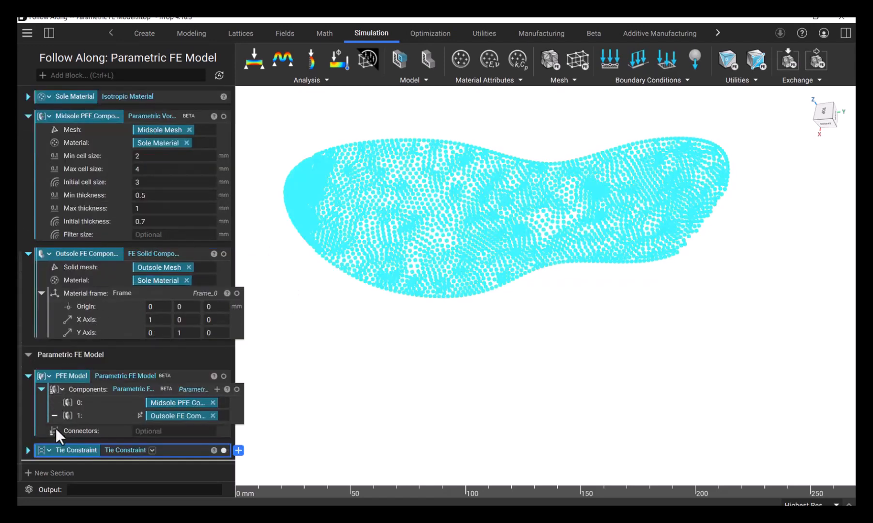
{"action": "left_click_drag", "start_coordinate": [64, 452], "coordinate": [135, 431]}
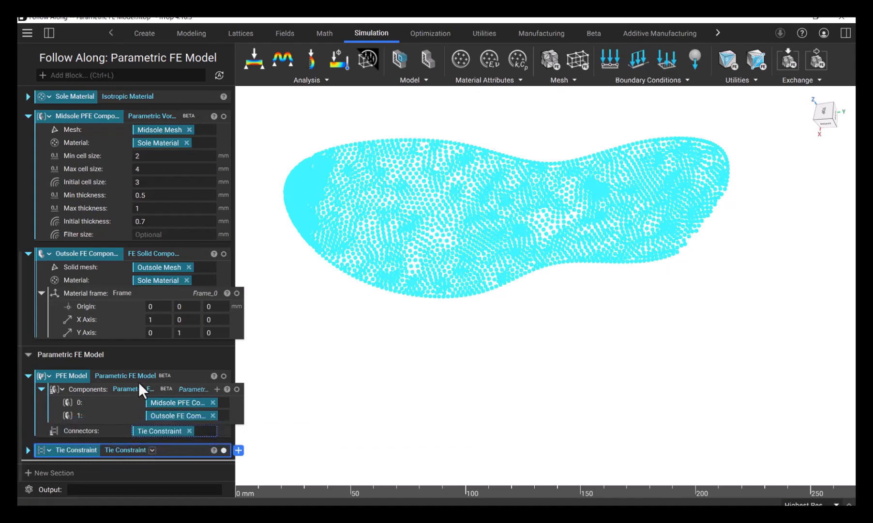
{"action": "left_click", "coordinate": [148, 375]}
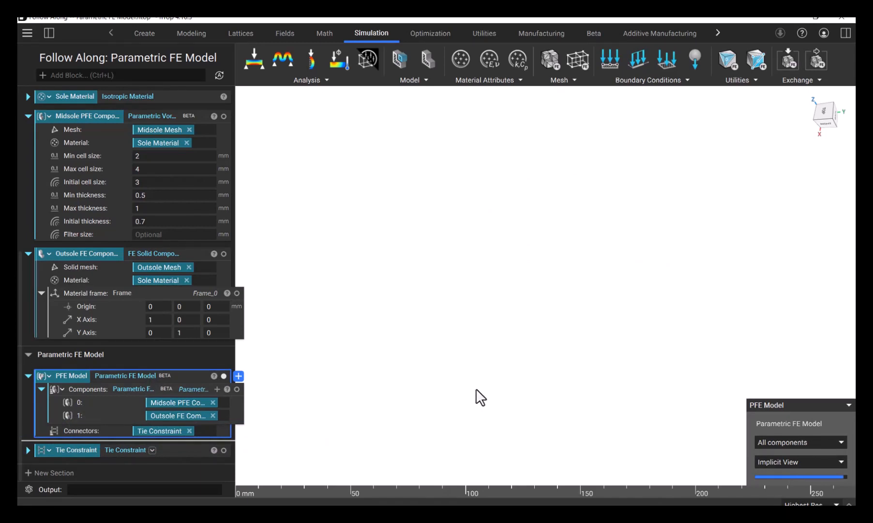
{"action": "right_click_drag", "start_coordinate": [433, 381], "coordinate": [489, 225]}
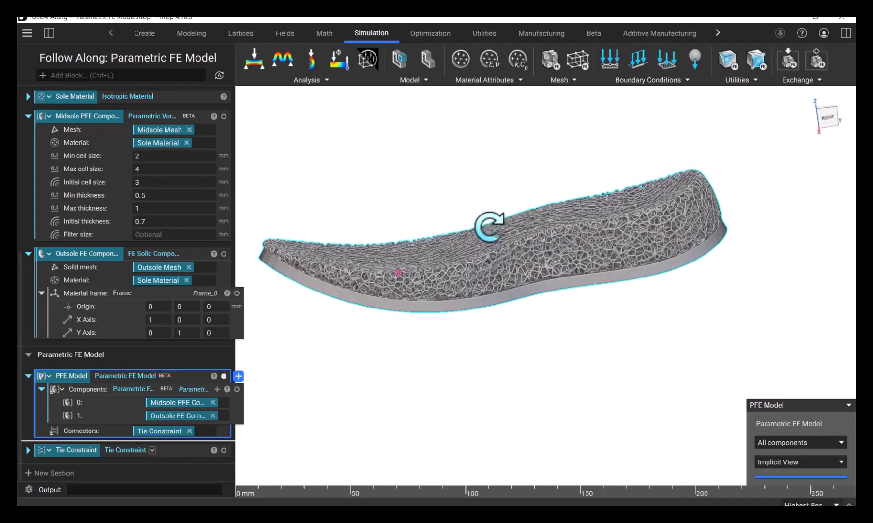